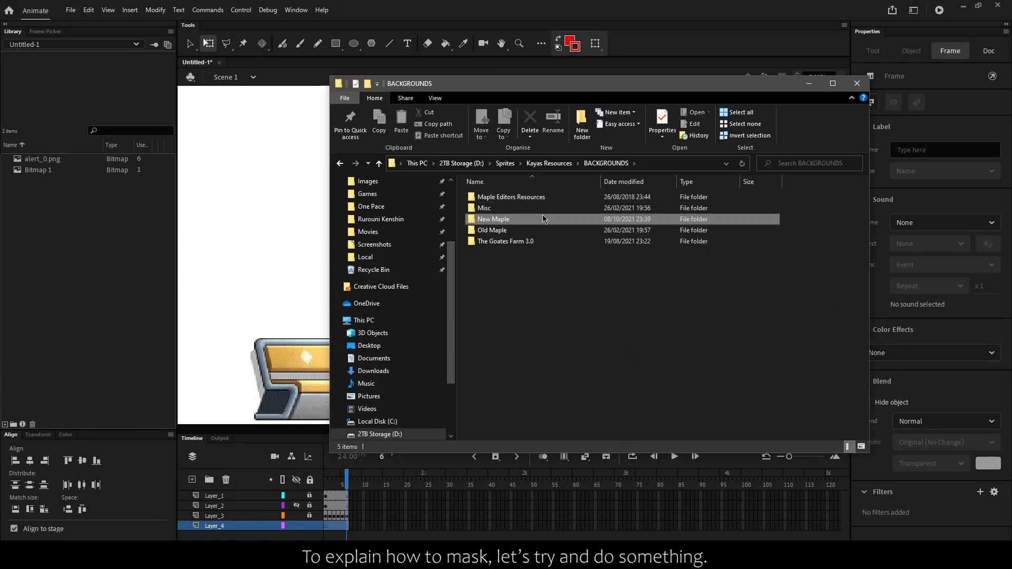
- Import the blurred Distant Old Buildings background, scale it, and select it on the stage
double_click(543, 219)
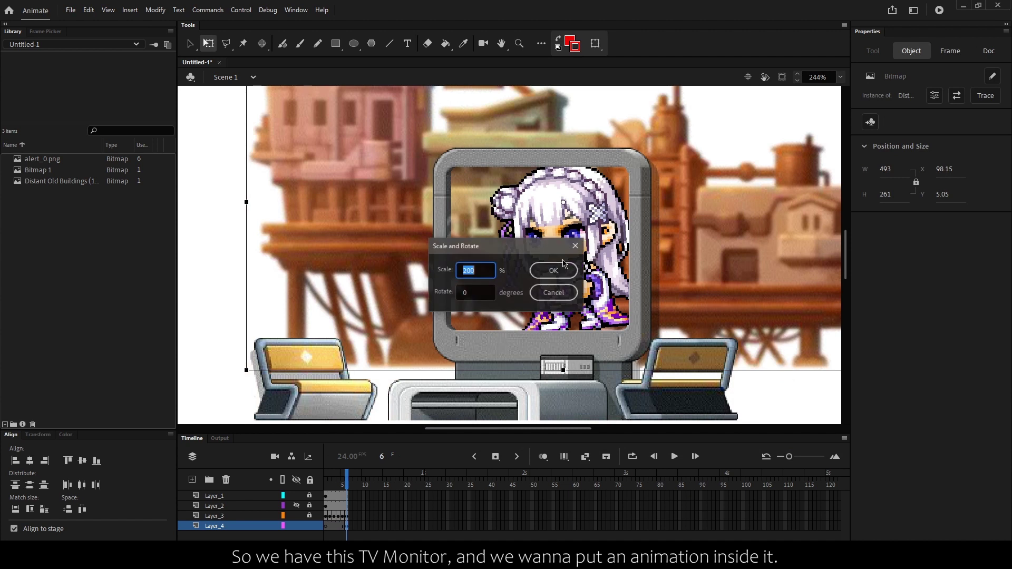
left_click(554, 270)
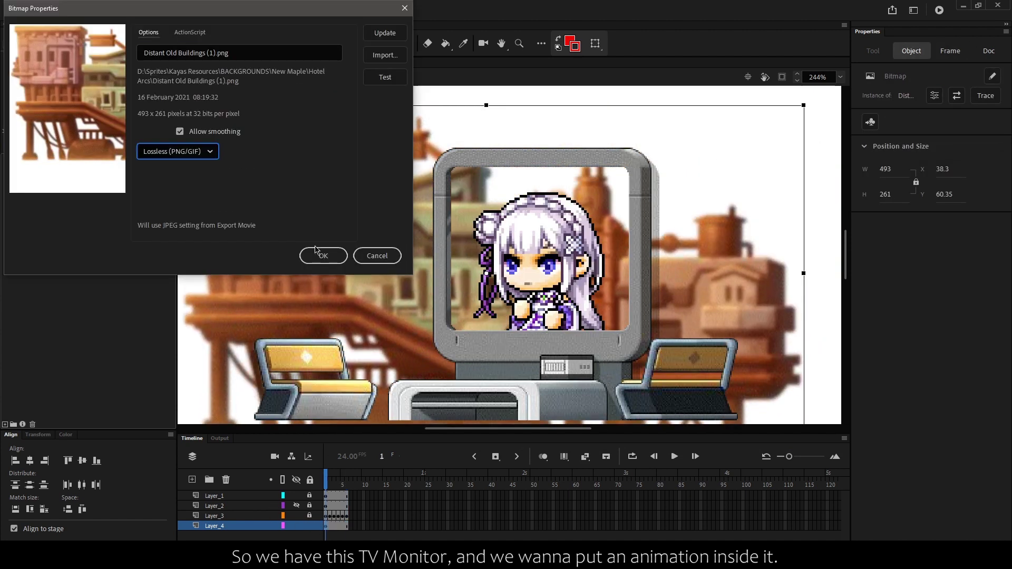
left_click(323, 256)
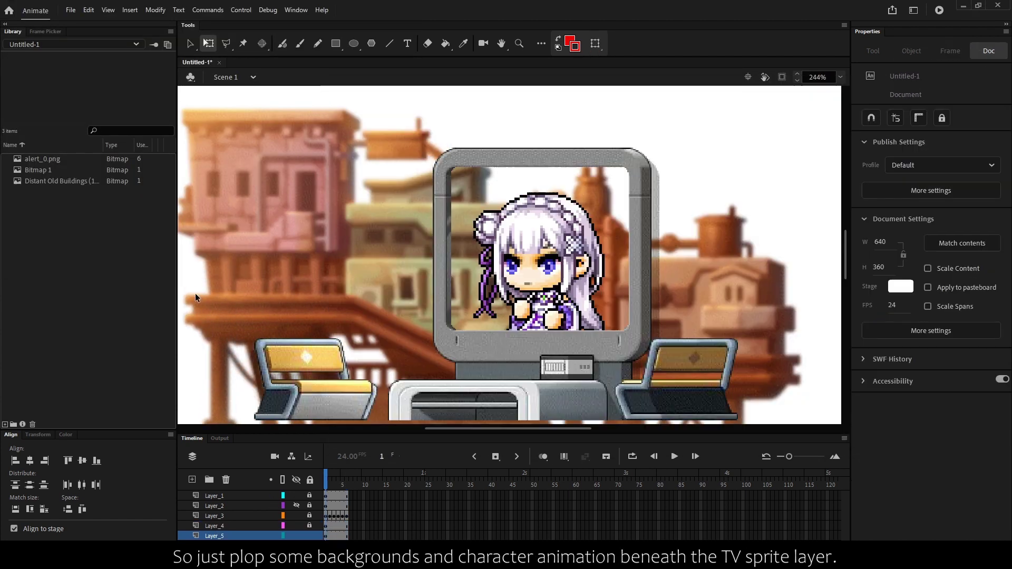
left_click(527, 232)
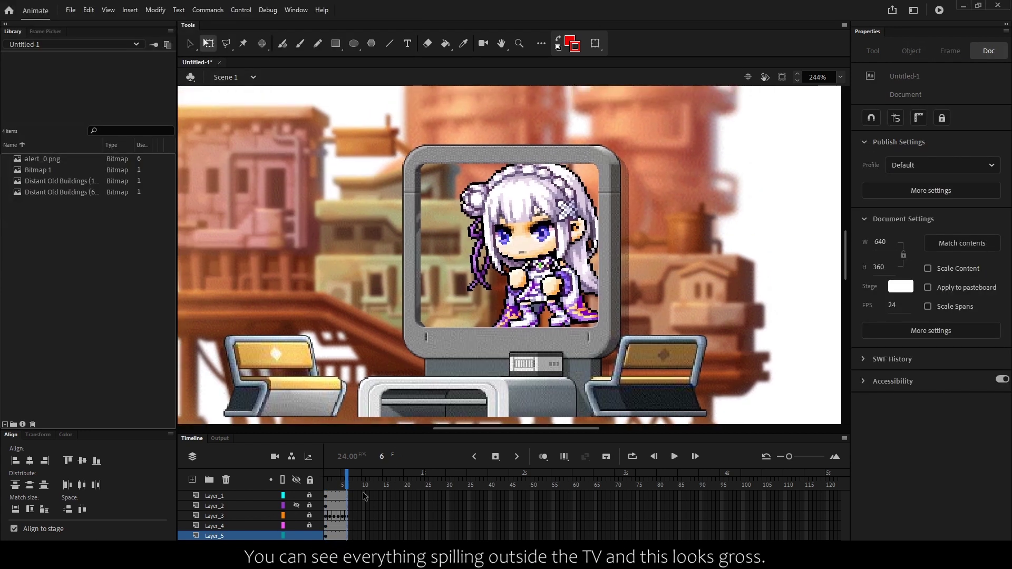
- Rename the top layer to 'tv' and bring up the mask_idn layer's options to make it a mask
double_click(222, 498)
type("tv")
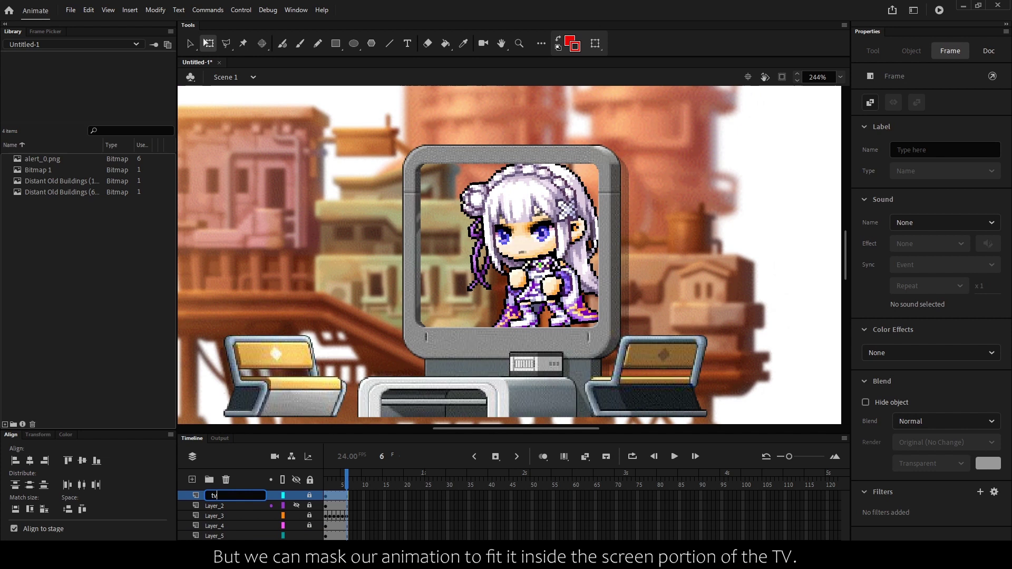
left_click(215, 517)
left_click(214, 507)
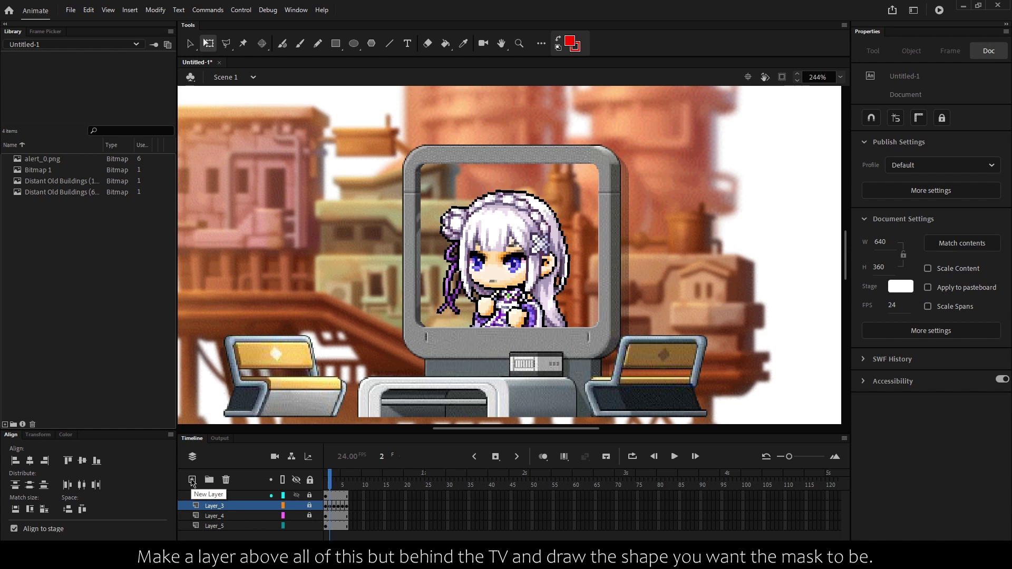
right_click(218, 505)
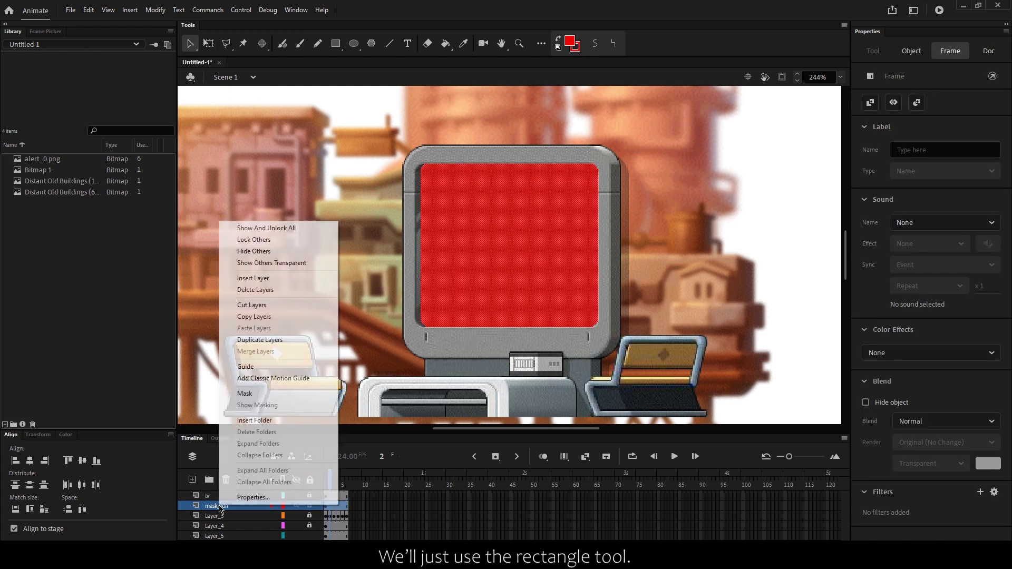
- Make mask_idn a mask layer and nest Layer_3, Layer_4 and Layer_5 beneath it
left_click(268, 393)
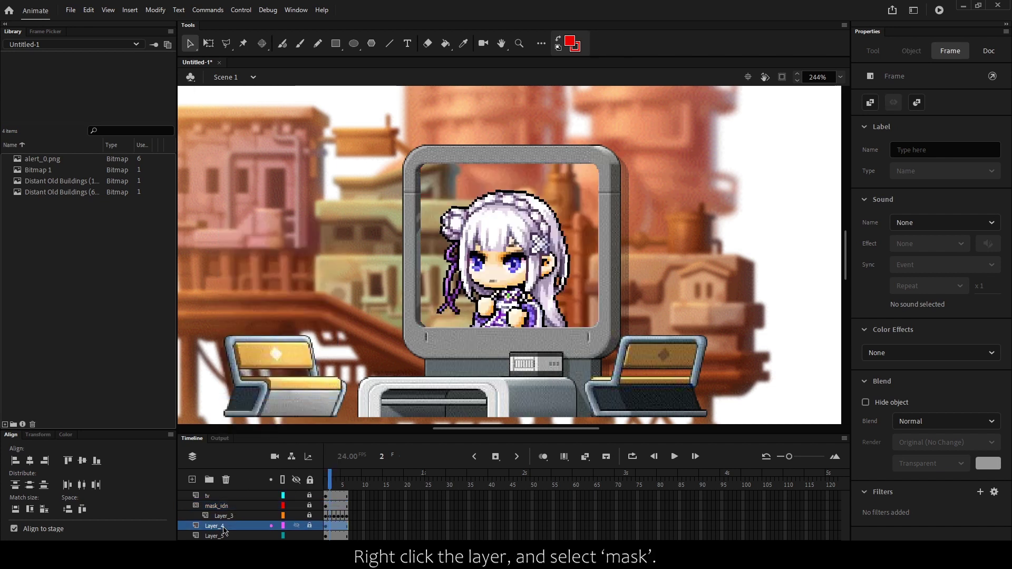
left_click_drag(221, 526, 220, 536)
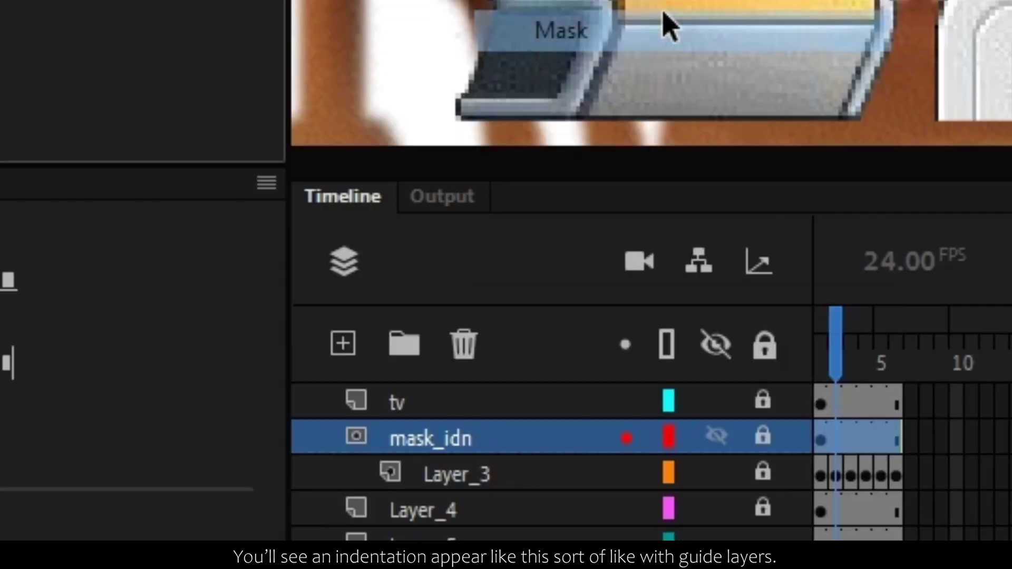
left_click(662, 22)
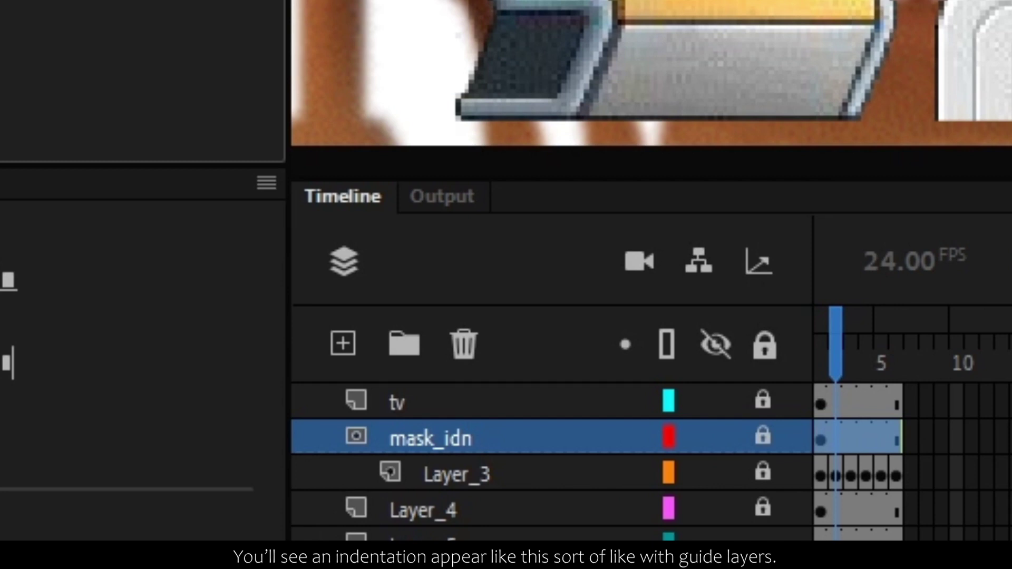
left_click_drag(464, 475, 425, 482)
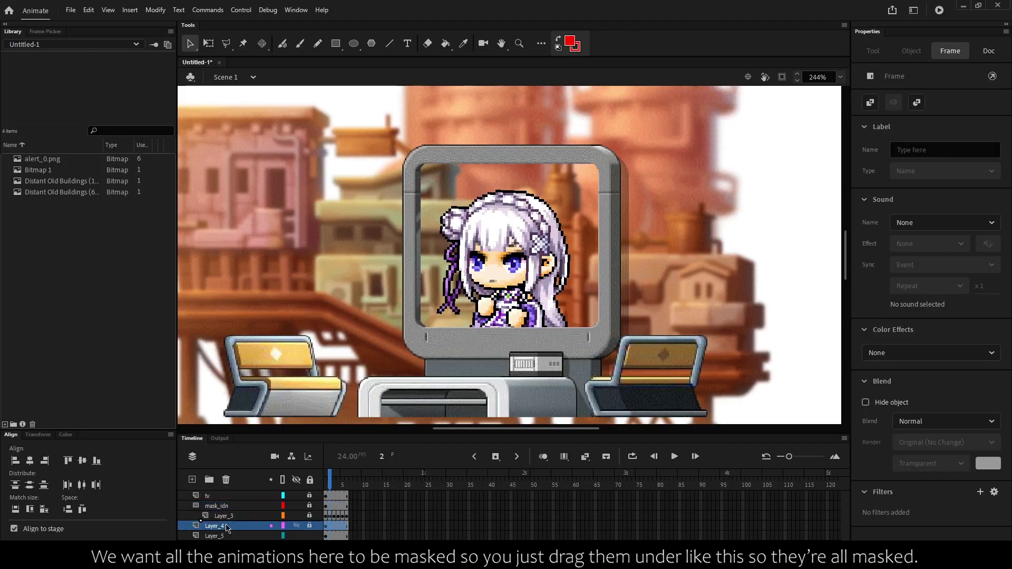
left_click_drag(226, 529, 220, 536)
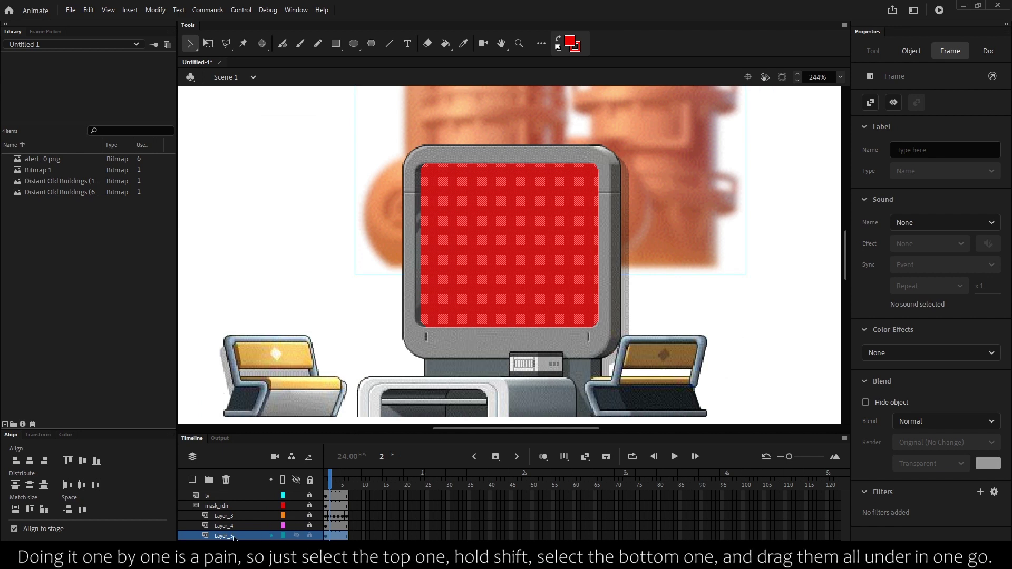
key("ctrl+z")
key("ctrl+z")
left_click(221, 527)
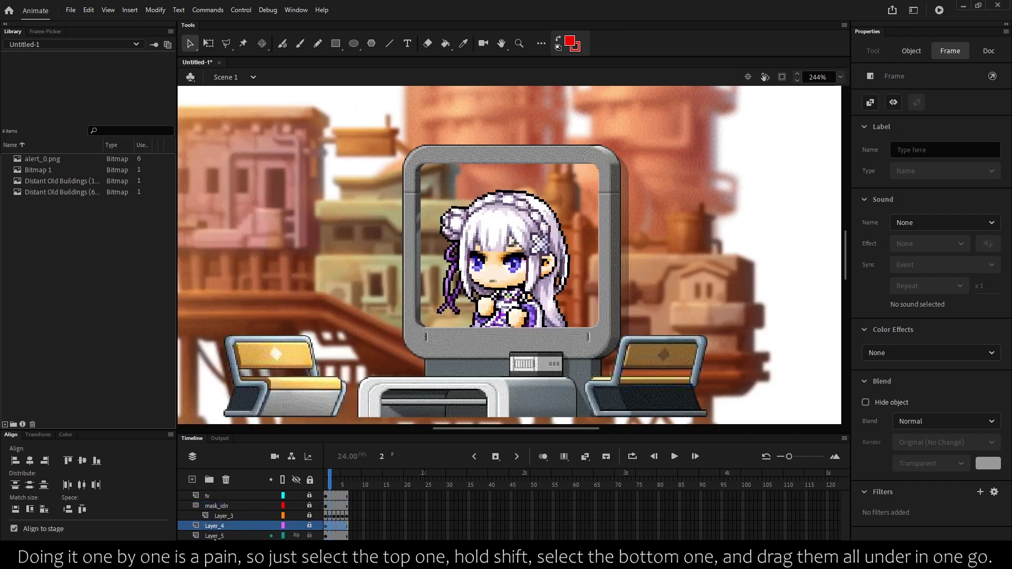
left_click_drag(221, 526, 222, 526)
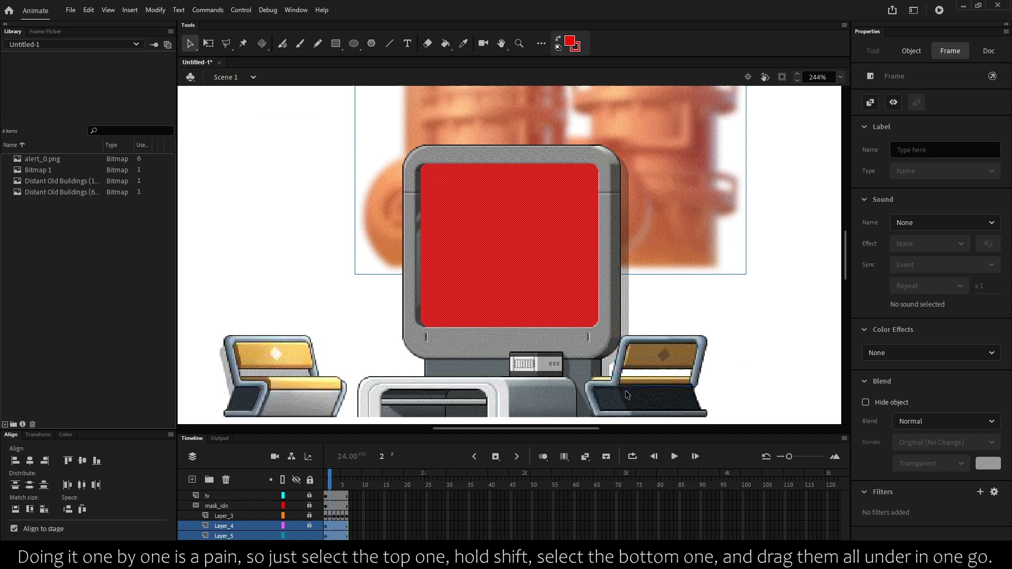
key("ctrl+z")
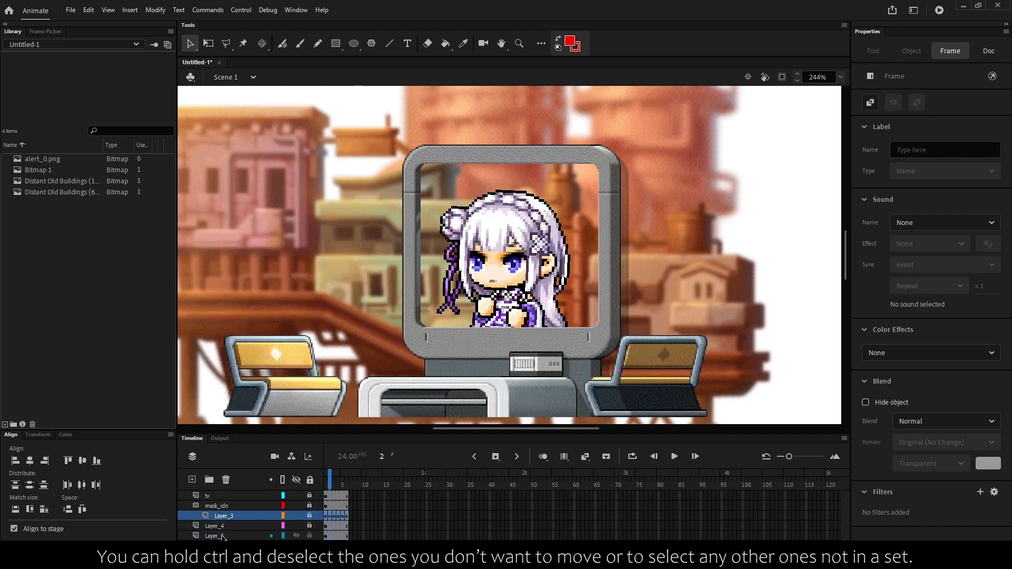
left_click_drag(223, 514, 230, 521)
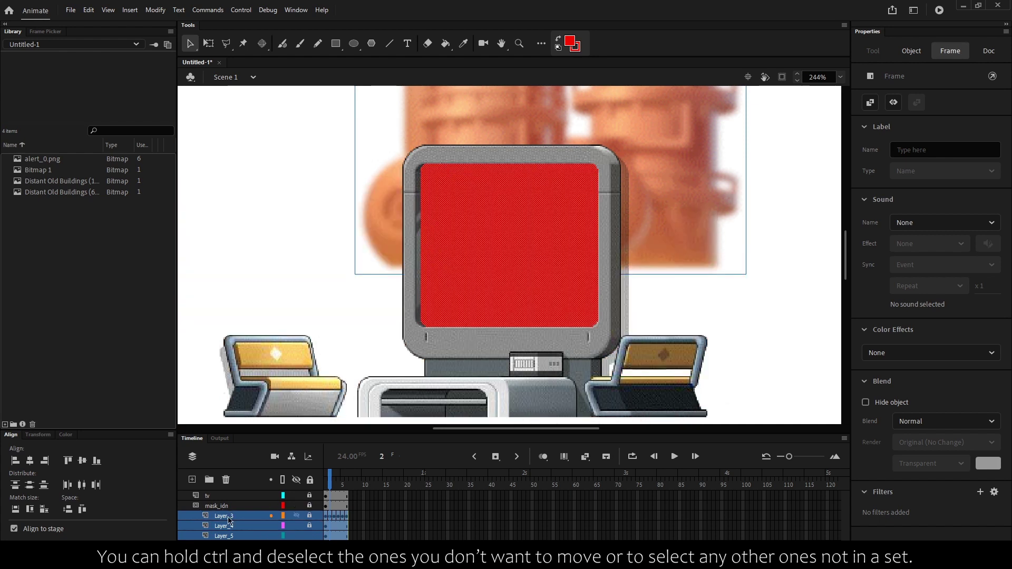
- Lock all layers so the buildings show only inside the TV screen
left_click(309, 480)
left_click(745, 321)
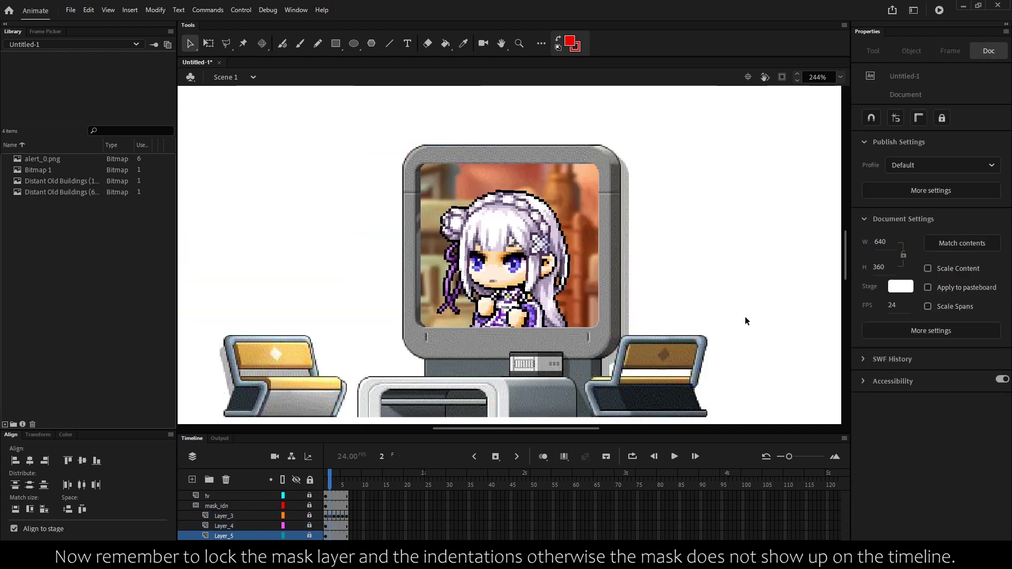
left_click(310, 481)
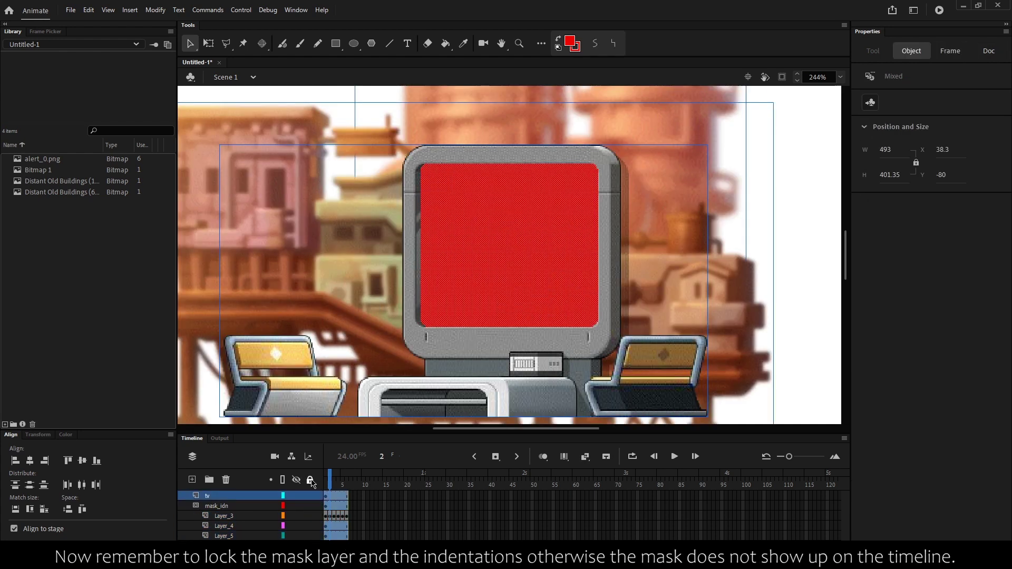
left_click(311, 481)
left_click(311, 481)
left_click(311, 481)
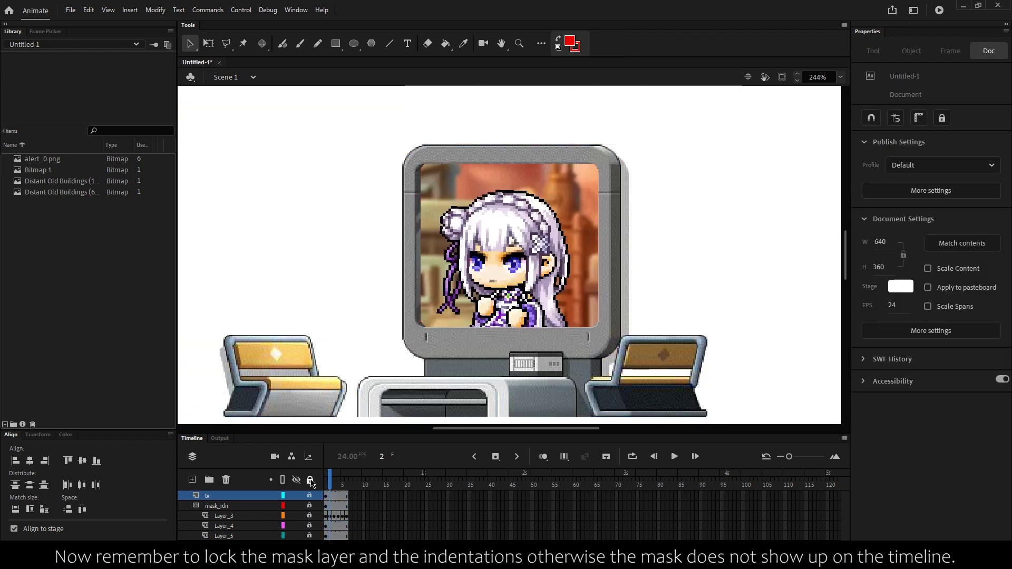
left_click(311, 481)
left_click(311, 481)
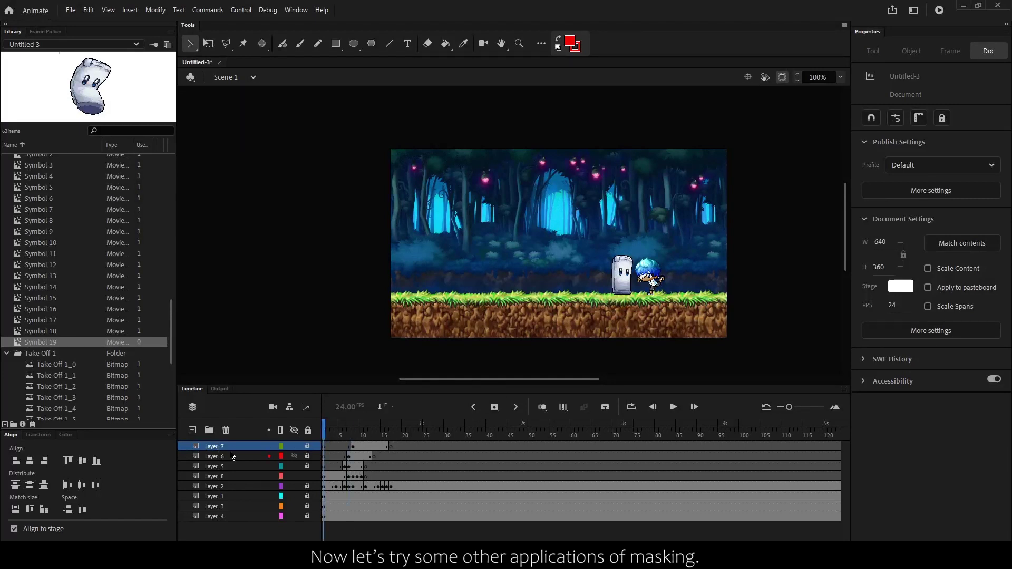
- Add Layer_14 to the forest scene and create a new movie clip symbol with Ctrl+F8
left_click(193, 434)
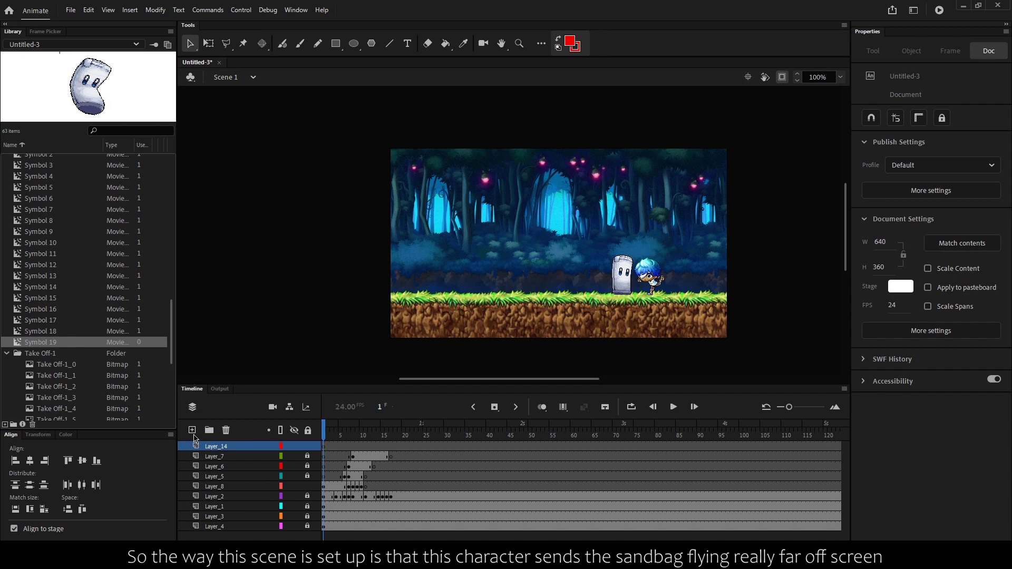
key("ctrl+F8")
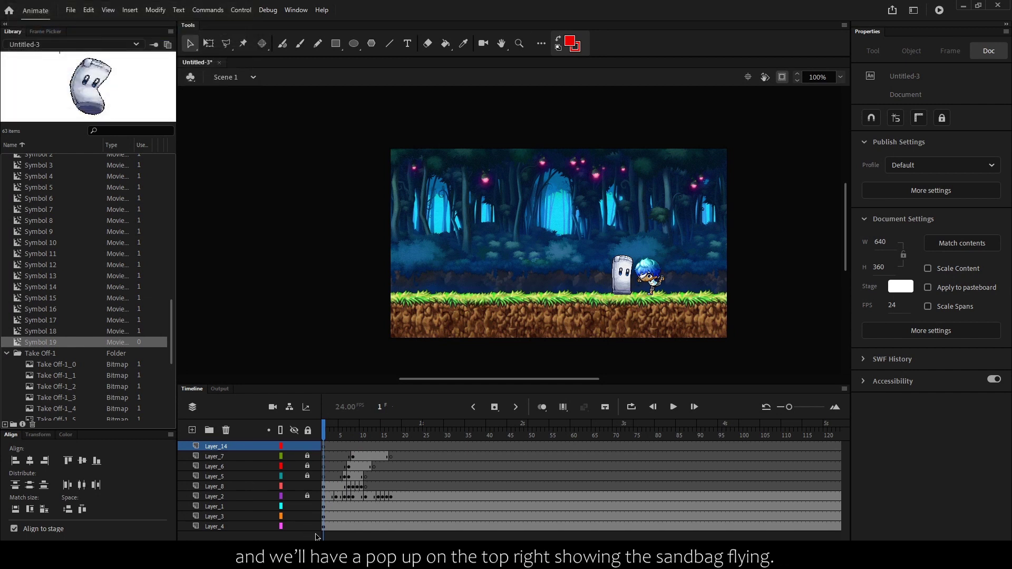
left_click(323, 527)
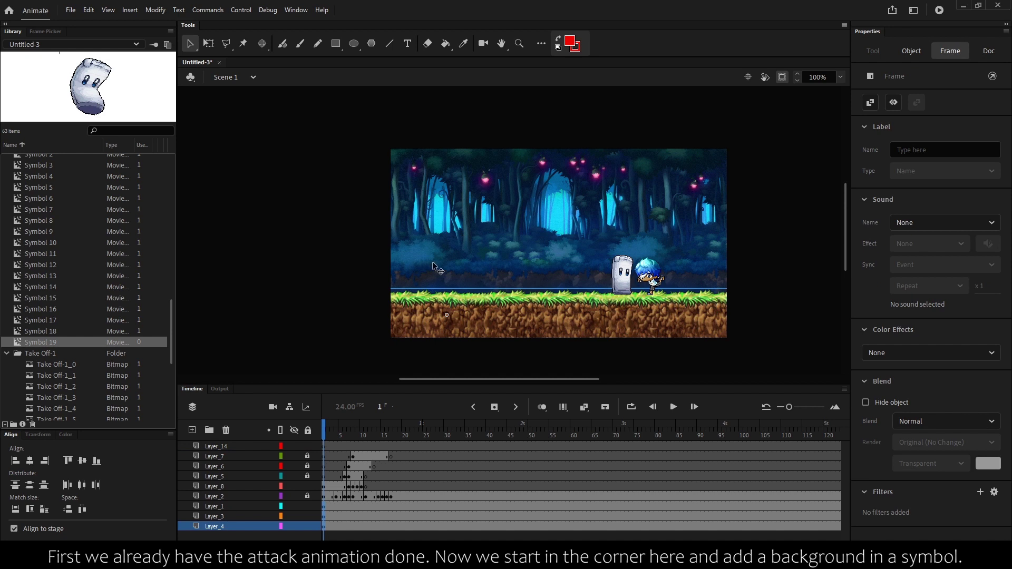
left_click(324, 447)
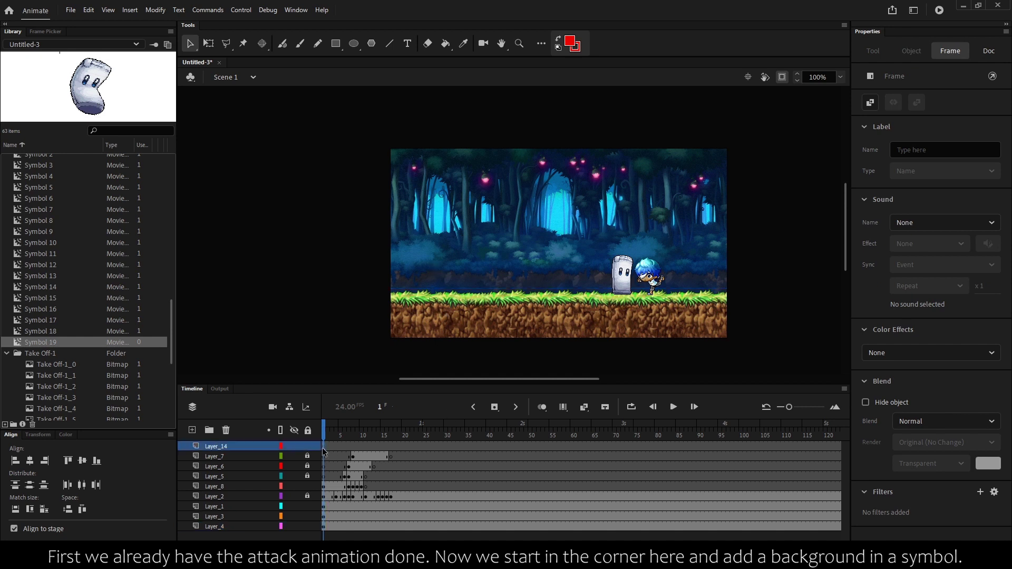
key("ctrl+F8")
- Confirm Symbol 20 and paste the forest background inside it
key("Return")
right_click(323, 447)
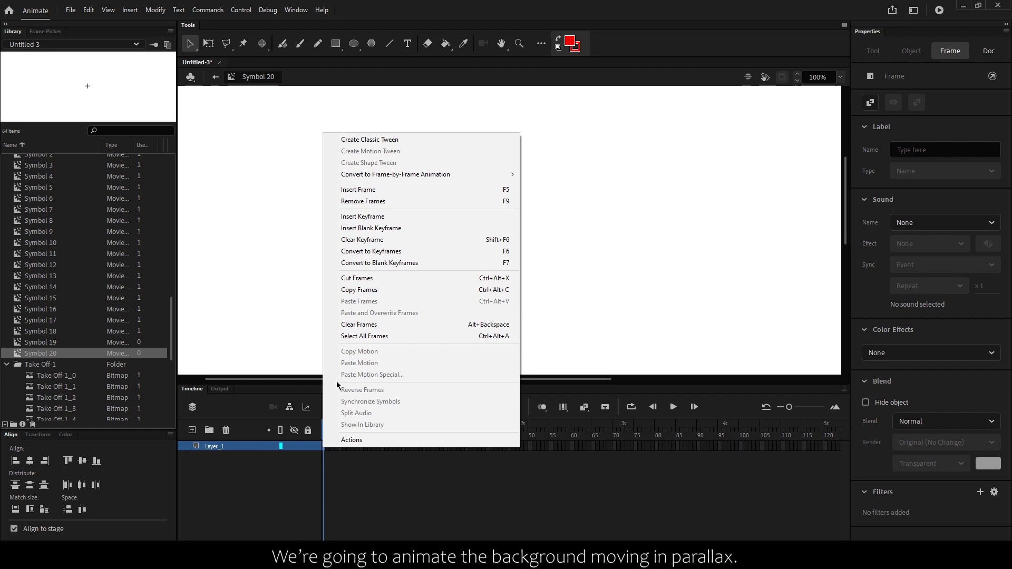
left_click(358, 314)
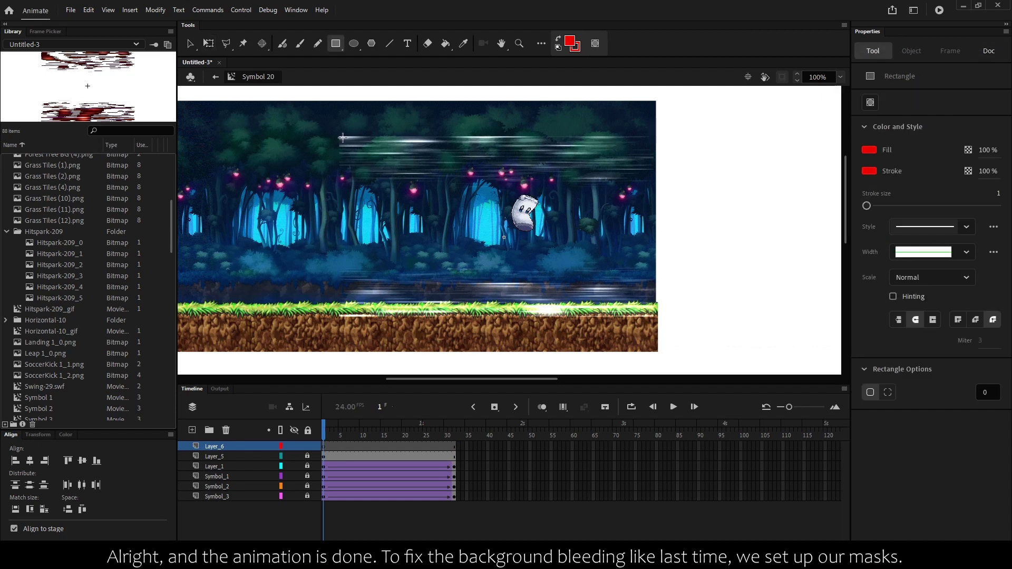
- Draw a red rectangle mask over Layer_1 through Symbol_3, then play it back in Scene 1
left_click_drag(343, 137, 651, 314)
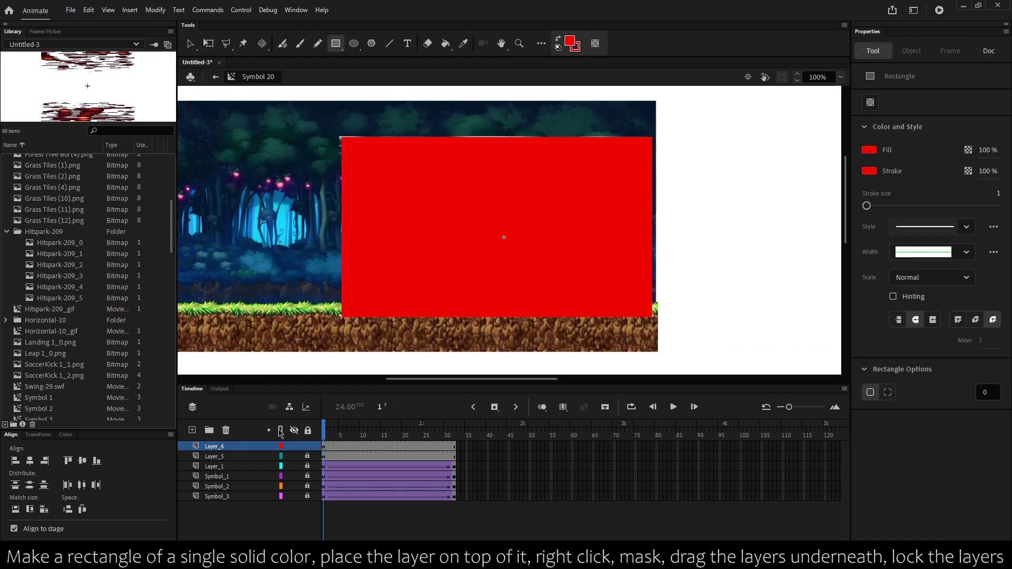
right_click(225, 447)
left_click(246, 335)
left_click(212, 466)
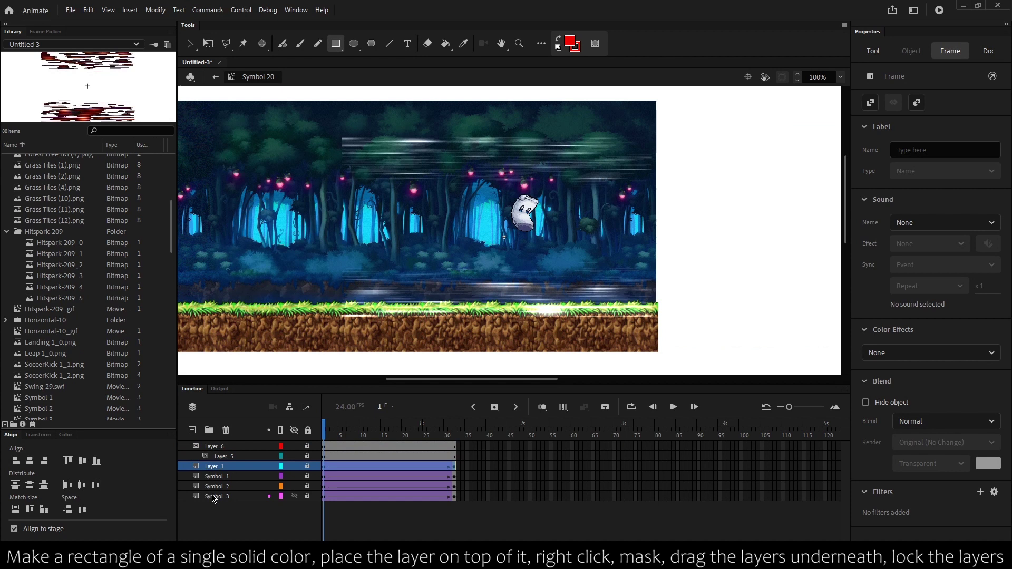
left_click(214, 499, "shift")
left_click_drag(230, 464, 232, 457)
left_click(255, 87)
key("Return")
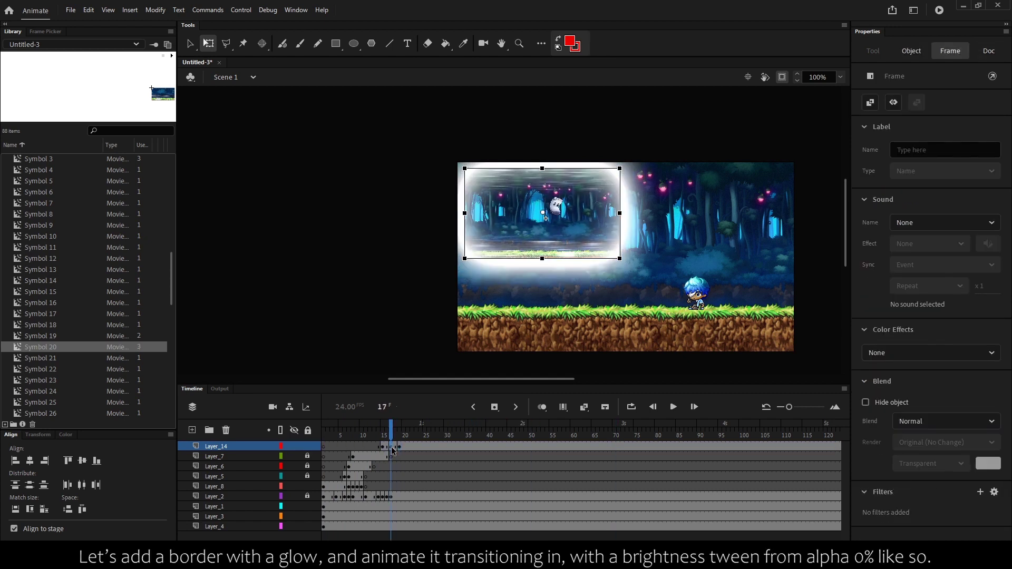
- Apply a Brightness colour effect to the Symbol 20 inset
left_click(931, 214)
left_click(886, 251)
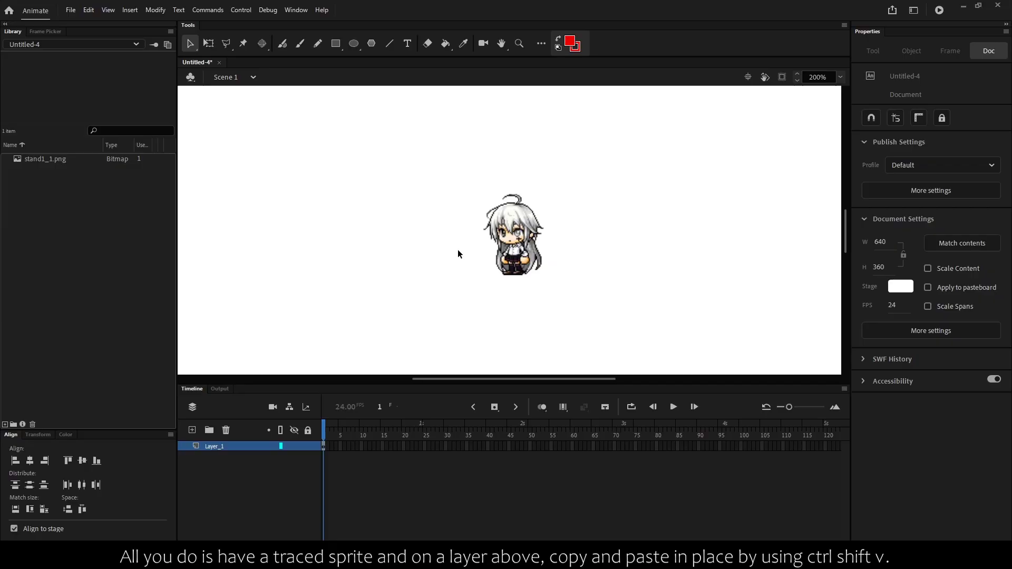
- Convert the character to Symbol 1, break it apart, and paste a copy in place on a new layer
left_click(520, 242)
key("F8")
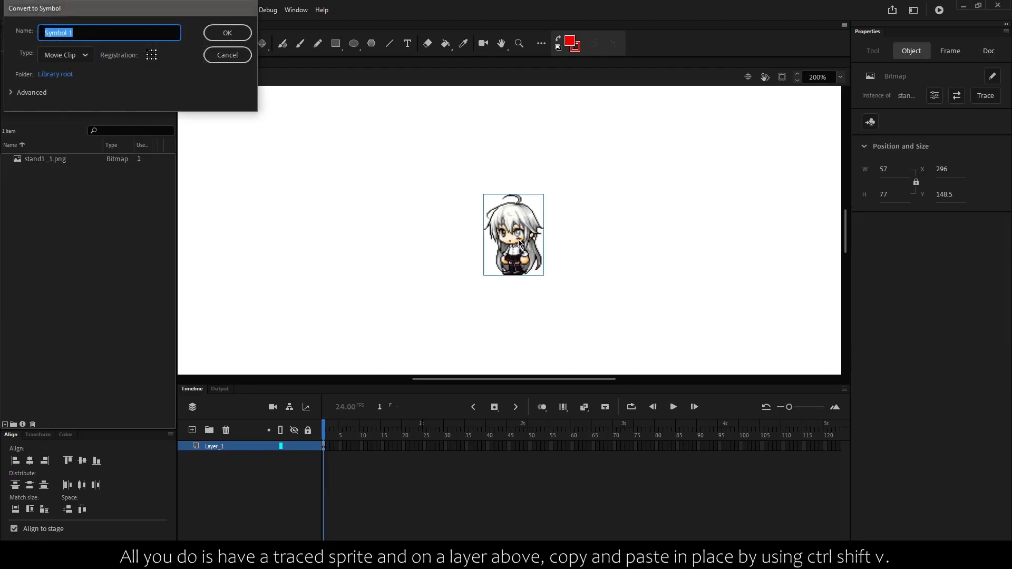
key("Return")
double_click(520, 243)
key("ctrl+b")
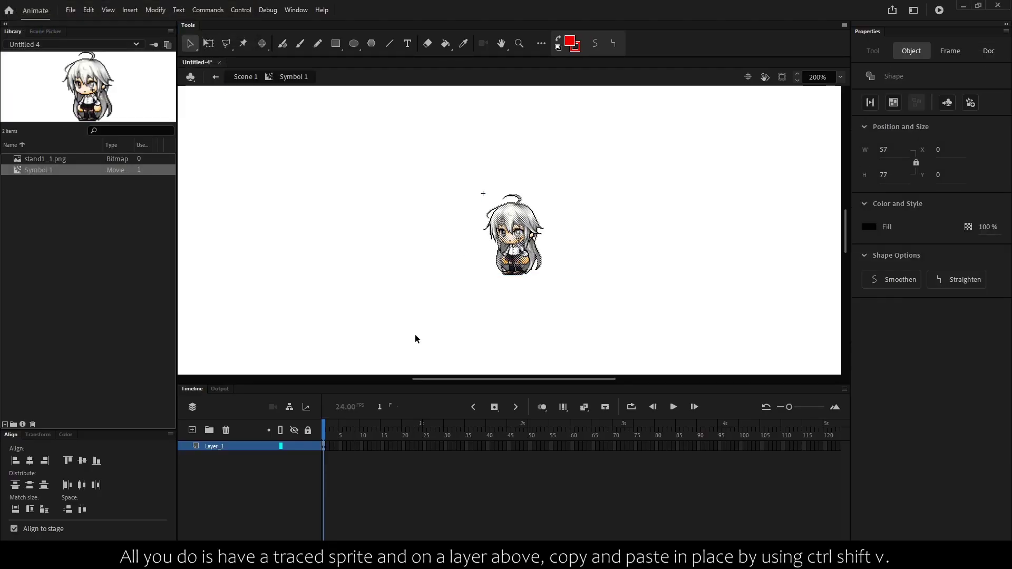
left_click(192, 431)
key("ctrl+shift+v")
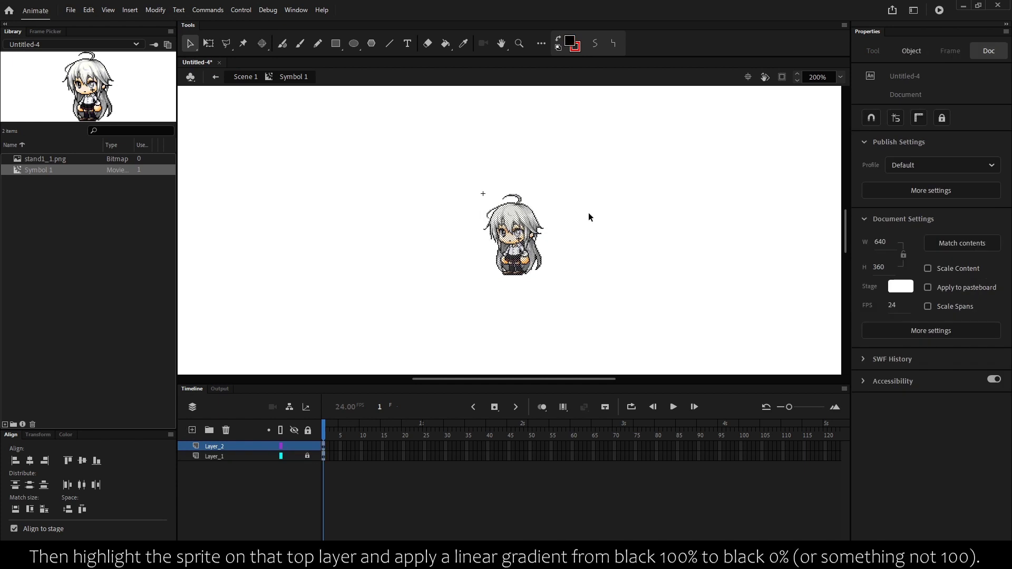
- Fill the top copy with a black linear gradient with lowered opacity
left_click(214, 447)
left_click(66, 435)
left_click(79, 359)
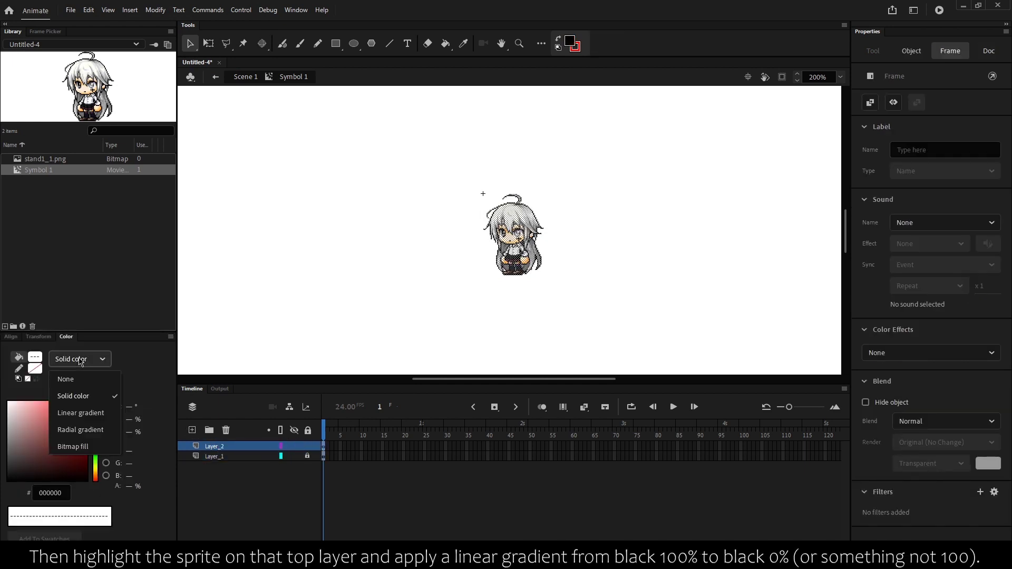
left_click(80, 413)
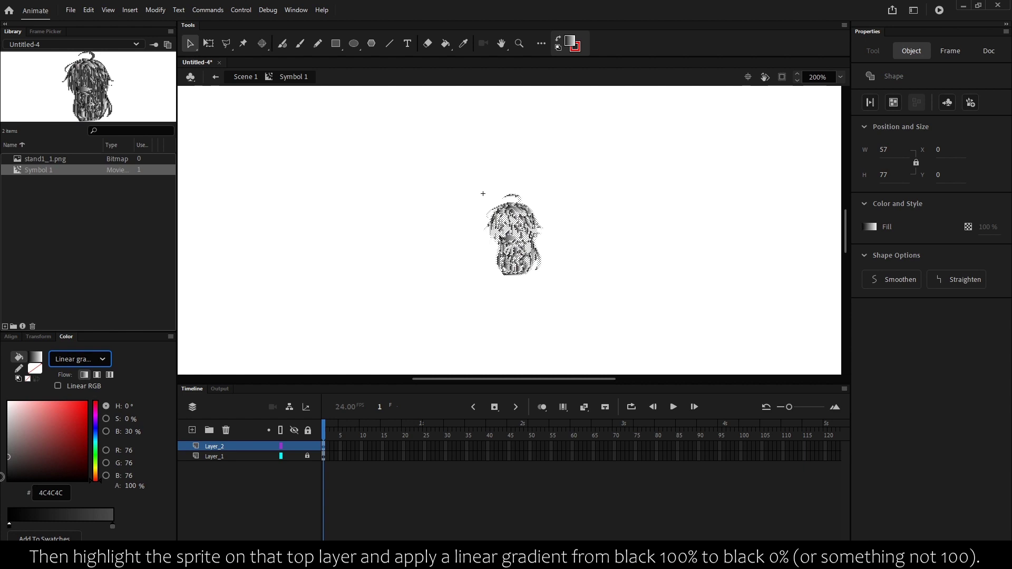
left_click_drag(2, 477, 5, 483)
left_click_drag(112, 490, 107, 489)
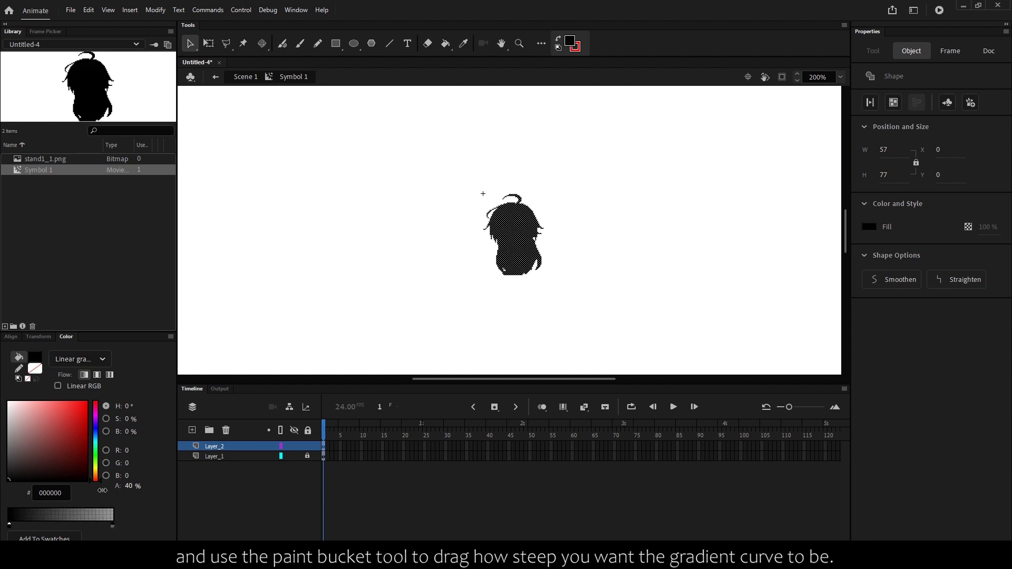
left_click(802, 172)
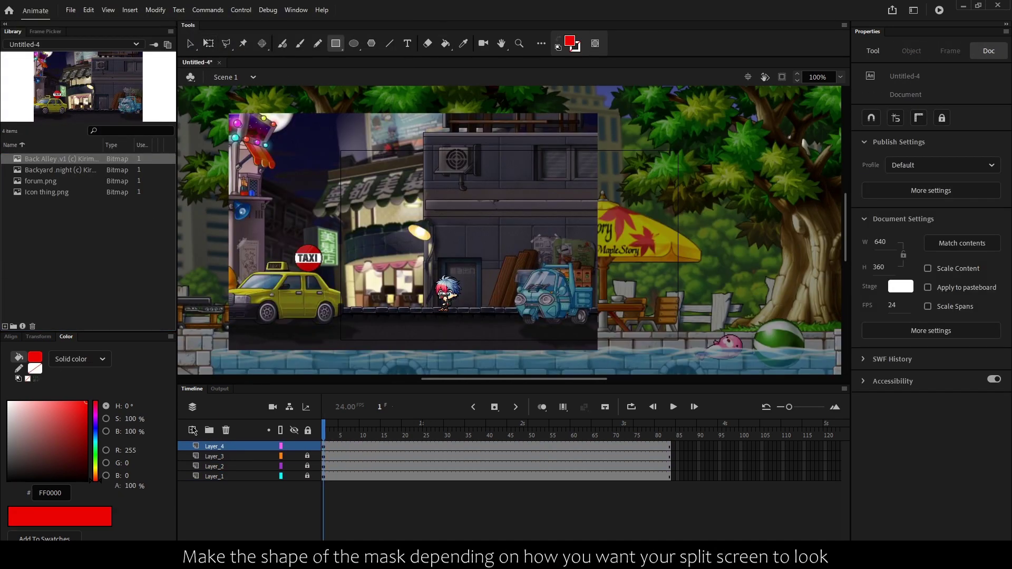
- Mask Layer_4 and Layer_3 with a red rectangle, lock all layers, and draw a white dividing line
left_click_drag(323, 141, 511, 351)
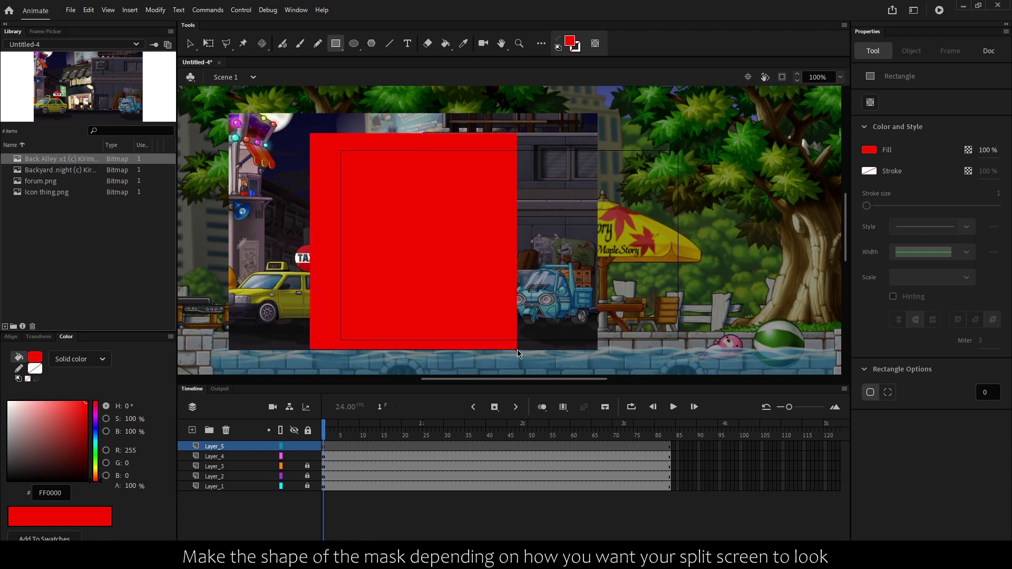
right_click(244, 446)
left_click(271, 357)
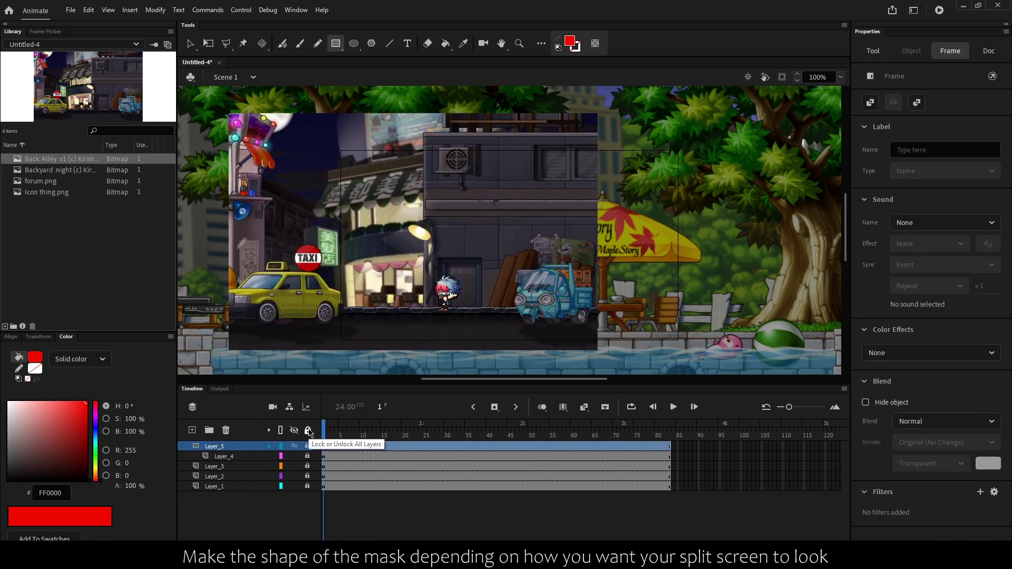
left_click_drag(270, 470, 266, 466)
left_click(308, 430)
left_click(782, 77)
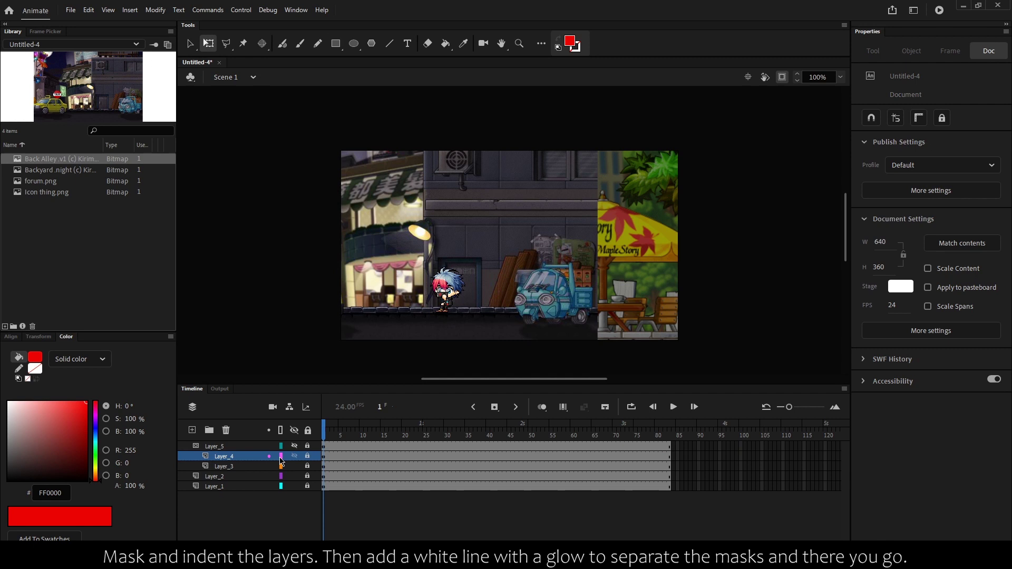
left_click_drag(513, 142, 517, 352)
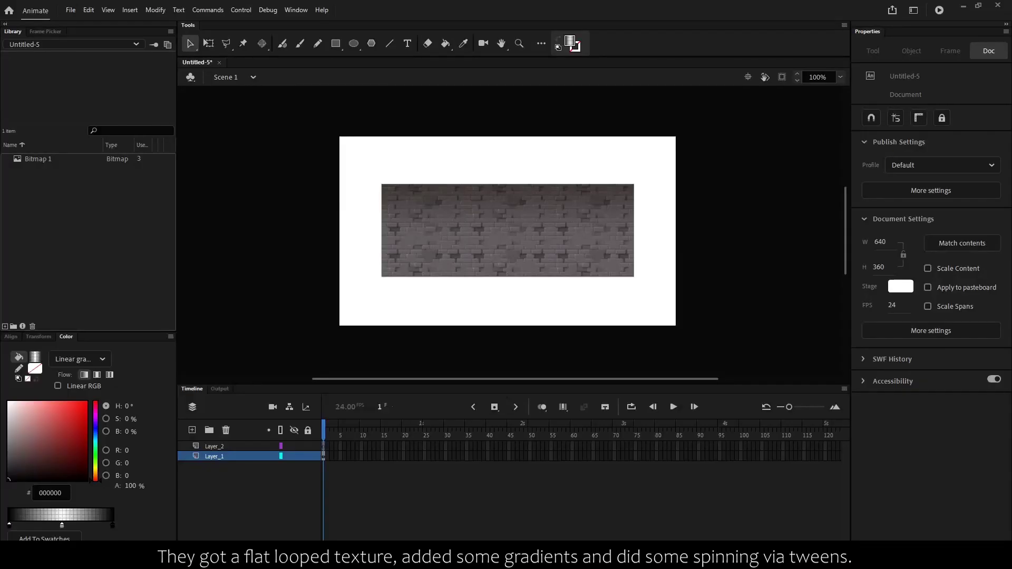
- Switch to the Paint Bucket tool to fill the gradient band
key("k")
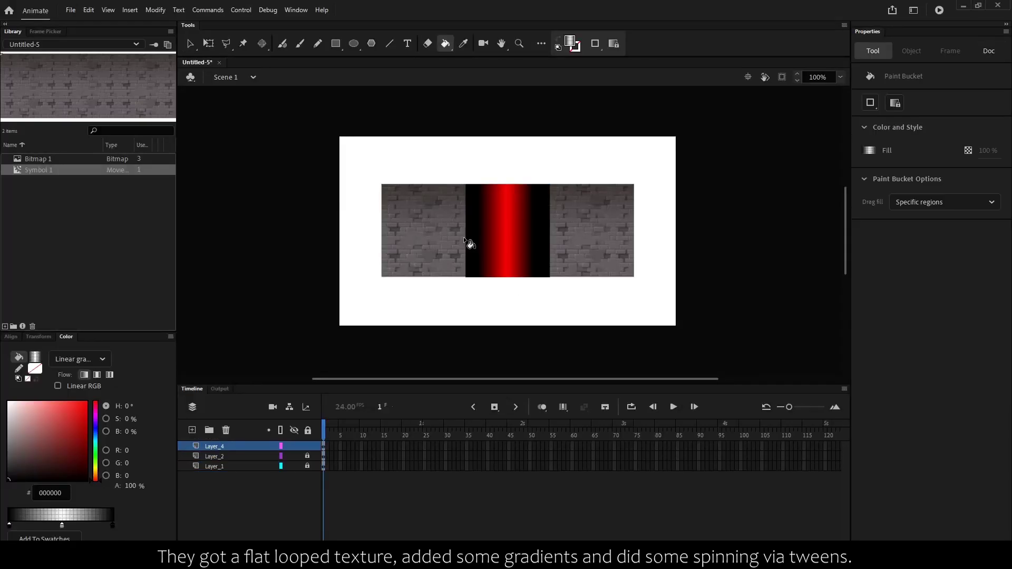